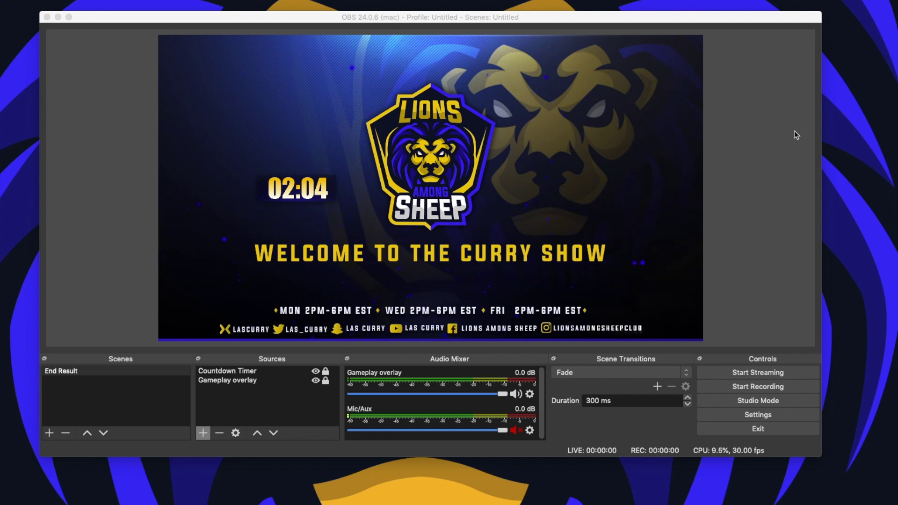
Add a new scene named 'Starting Soon' next to End Result.
{"action": "left_click", "coordinate": [50, 433]}
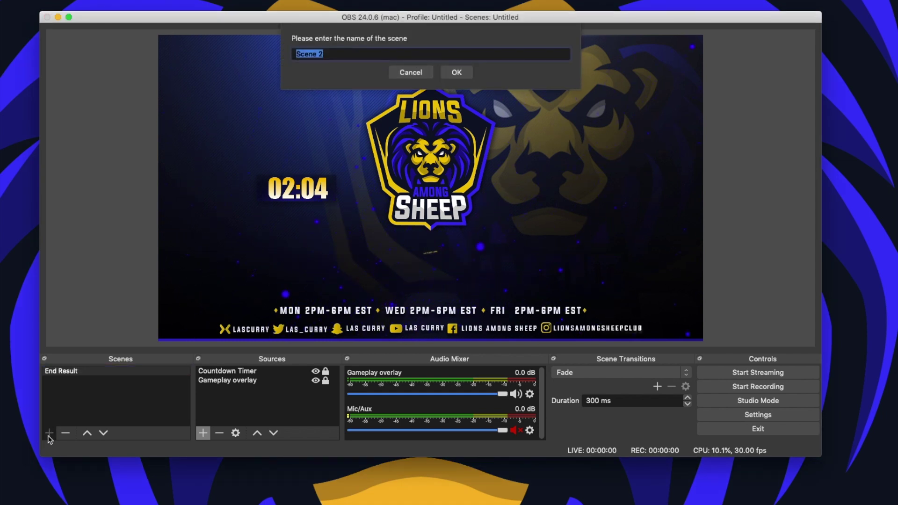
{"action": "type", "text": "Starting Soon"}
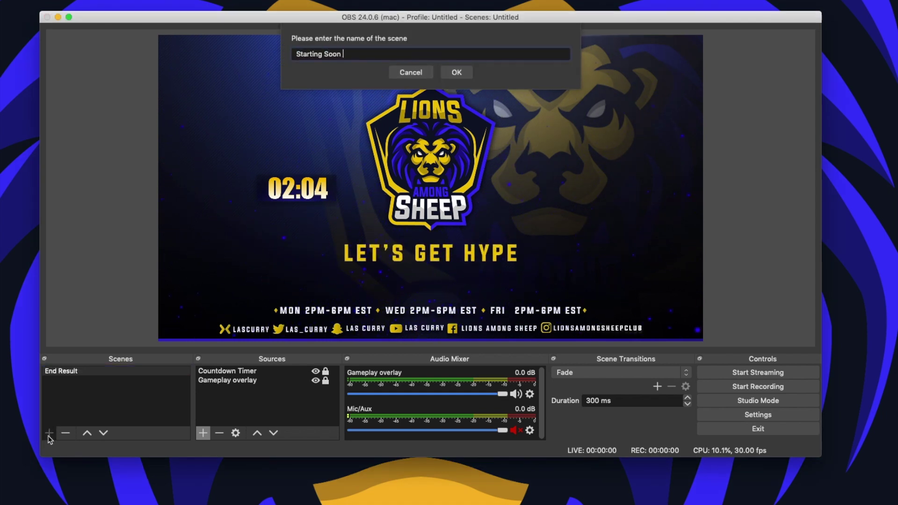
{"action": "key", "text": "Return"}
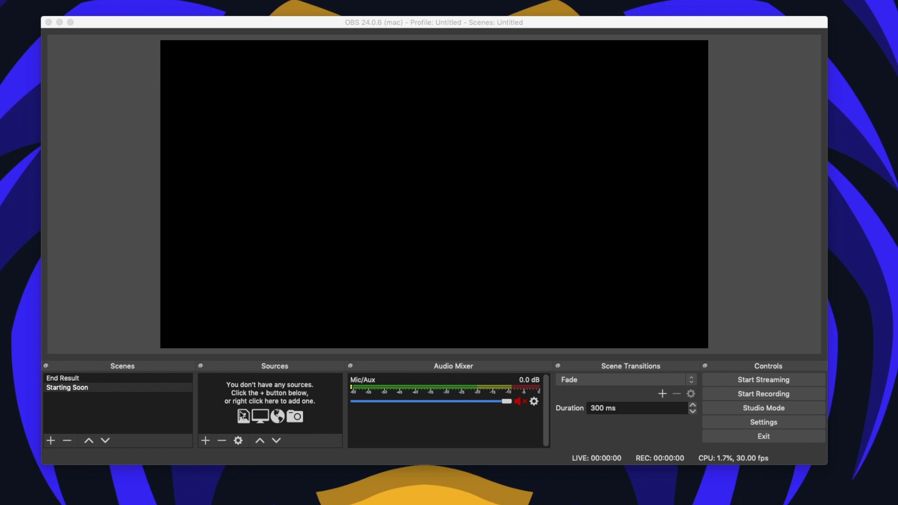
{"action": "left_click", "coordinate": [206, 441]}
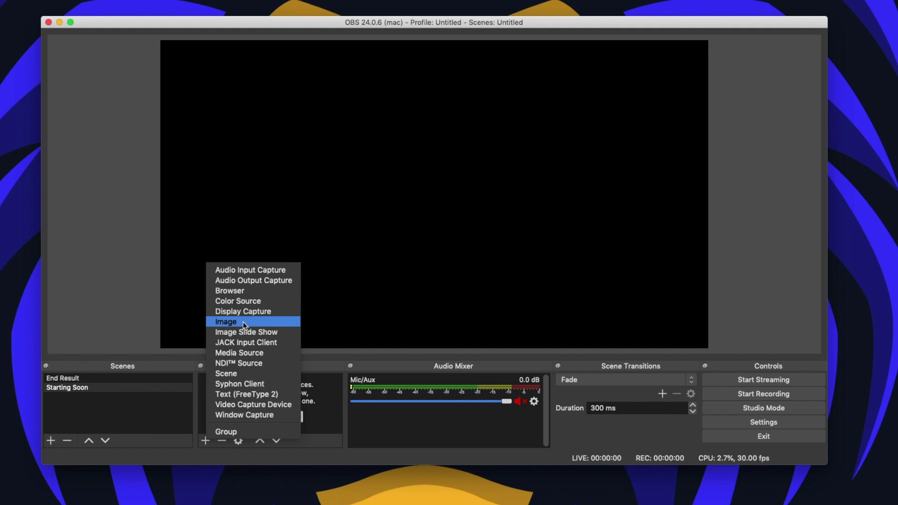
Add a looping Media Source named Starting Soon that plays Starting_Soon_Screen.mp4.
{"action": "left_click", "coordinate": [253, 353]}
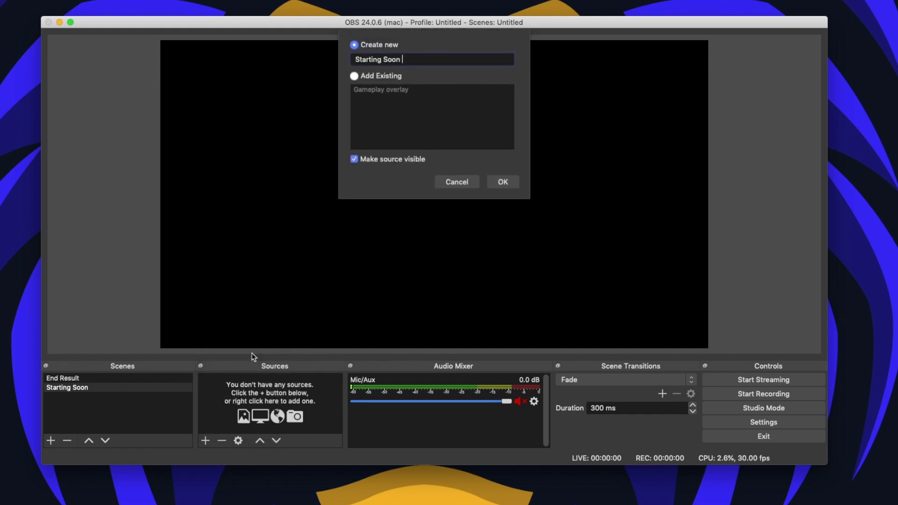
{"action": "left_click", "coordinate": [499, 182]}
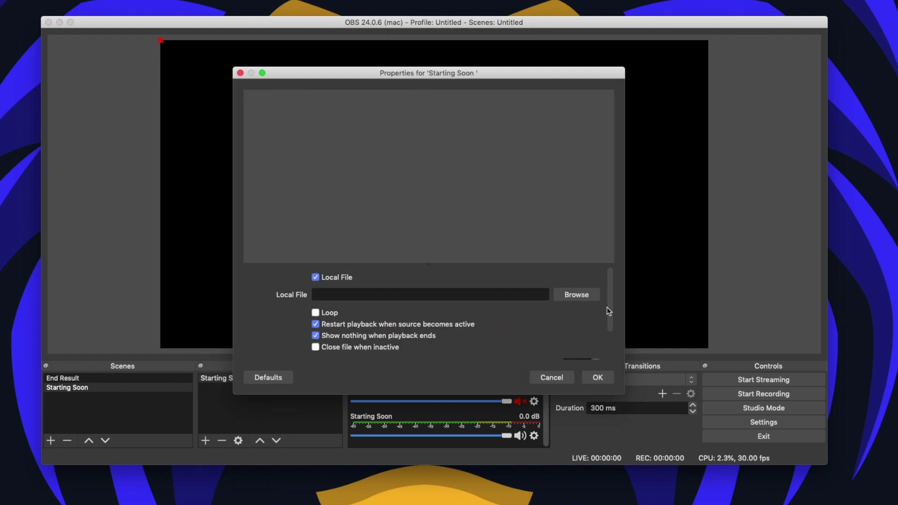
{"action": "left_click", "coordinate": [578, 294]}
{"action": "left_click", "coordinate": [480, 182]}
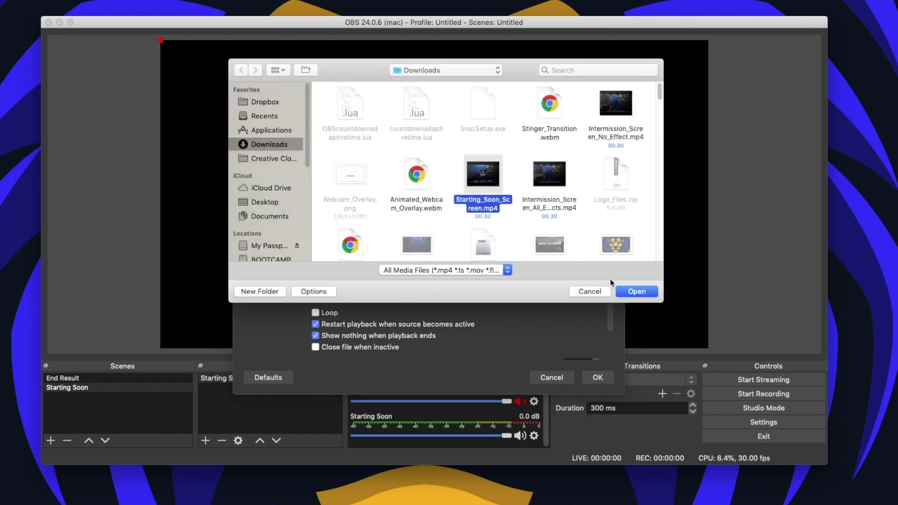
{"action": "left_click", "coordinate": [635, 293]}
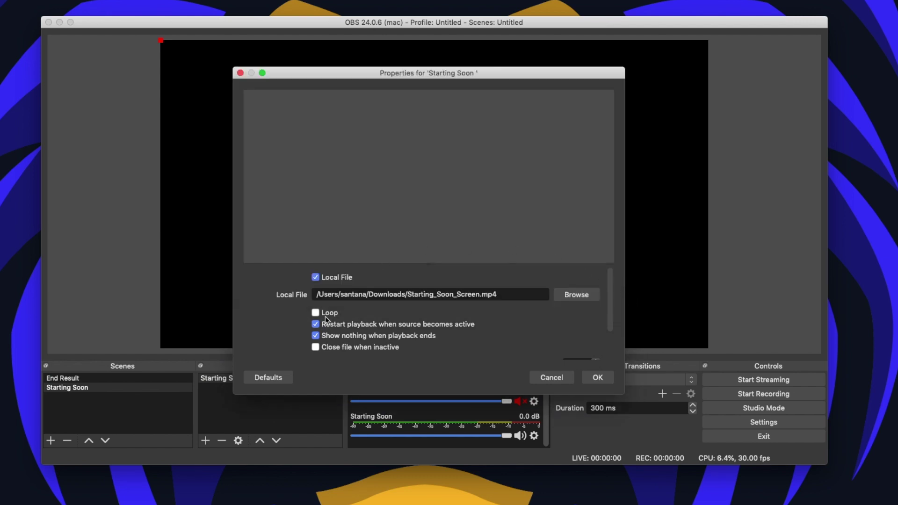
{"action": "left_click", "coordinate": [598, 378]}
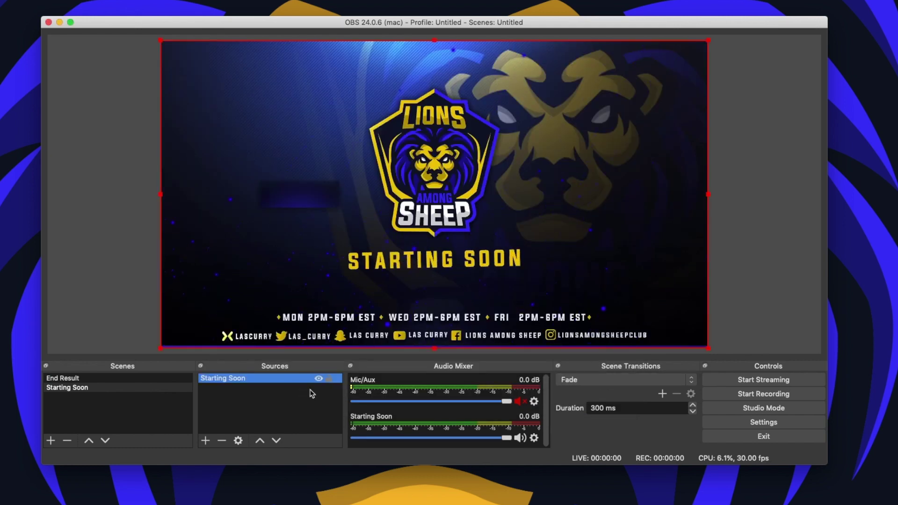
Lock the Starting Soon media source in place.
{"action": "left_click", "coordinate": [310, 391]}
{"action": "left_click", "coordinate": [329, 380]}
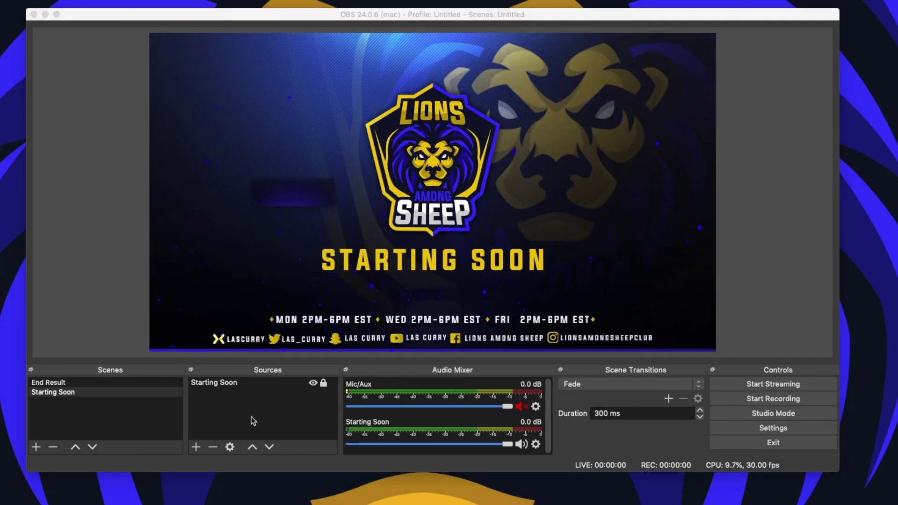
{"action": "left_click", "coordinate": [196, 448]}
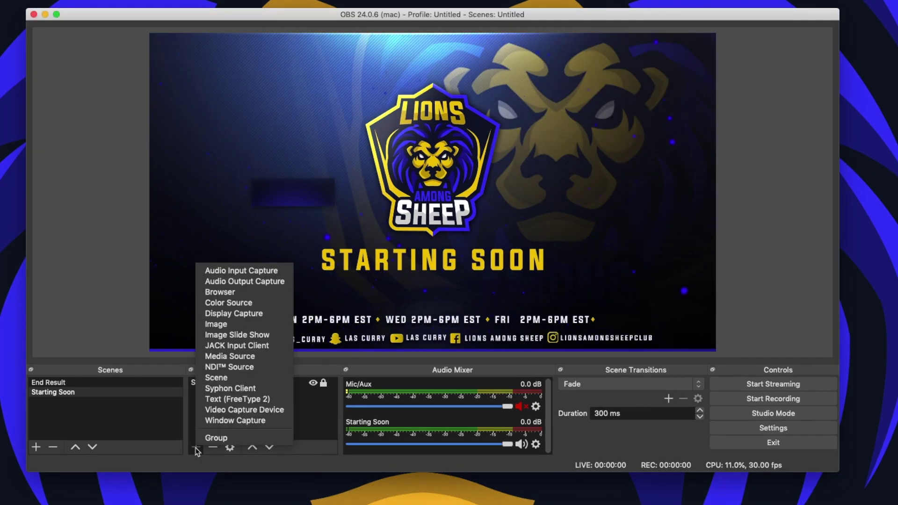
Add a text source named CountdownTimer using the Impact font at size 288.
{"action": "left_click", "coordinate": [238, 399]}
{"action": "type", "text": "Count"}
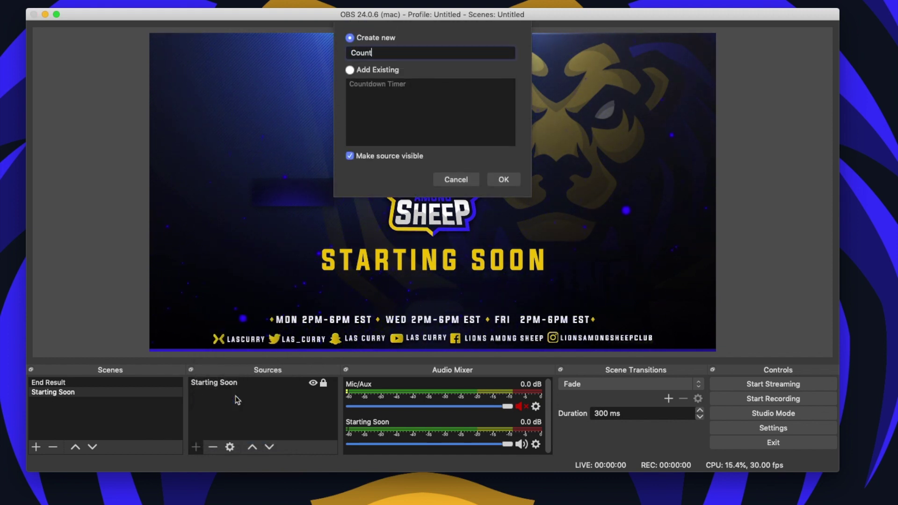
{"action": "type", "text": "downTimer"}
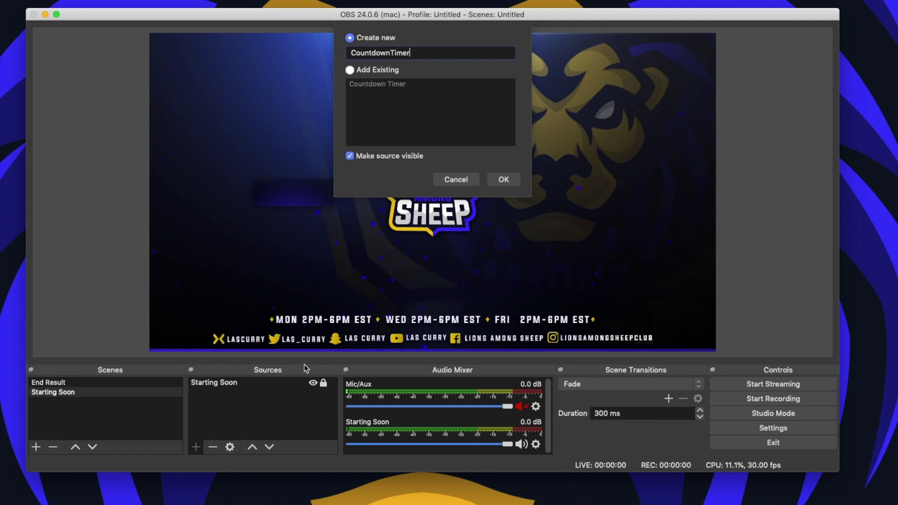
{"action": "left_click", "coordinate": [504, 179]}
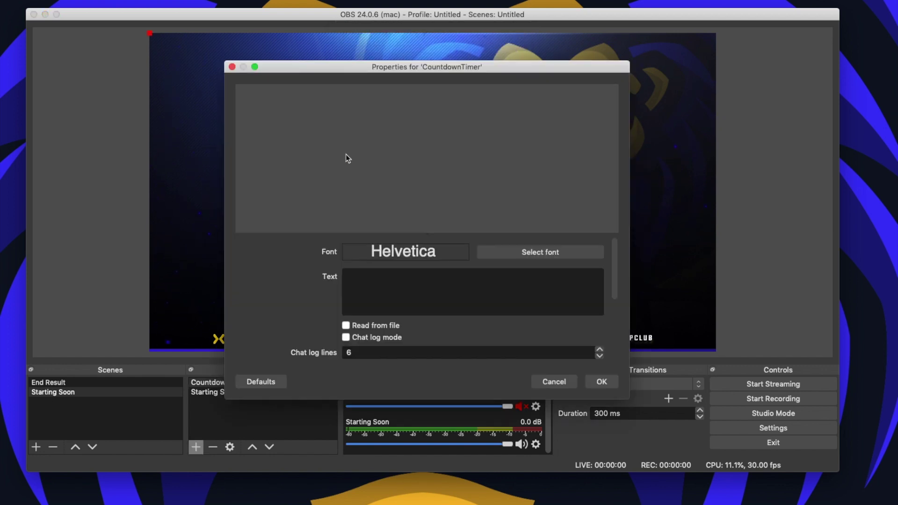
{"action": "left_click", "coordinate": [532, 255]}
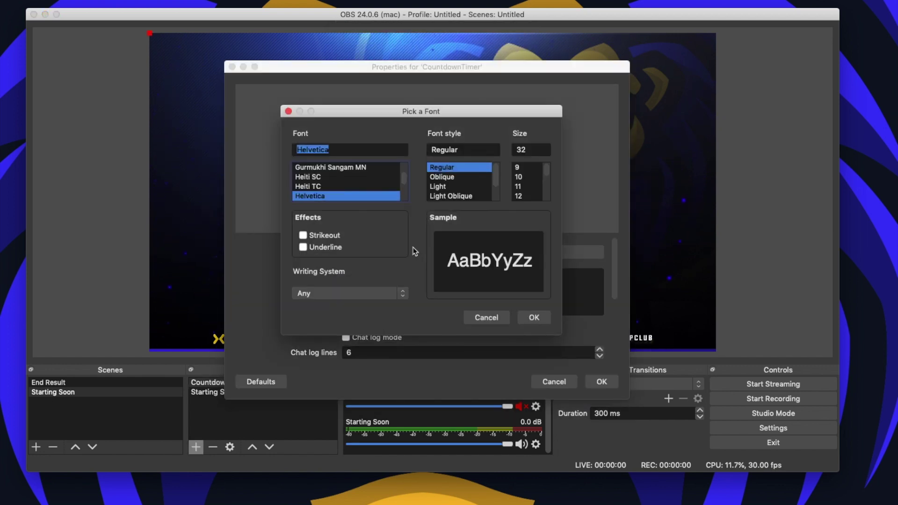
{"action": "type", "text": "Impact"}
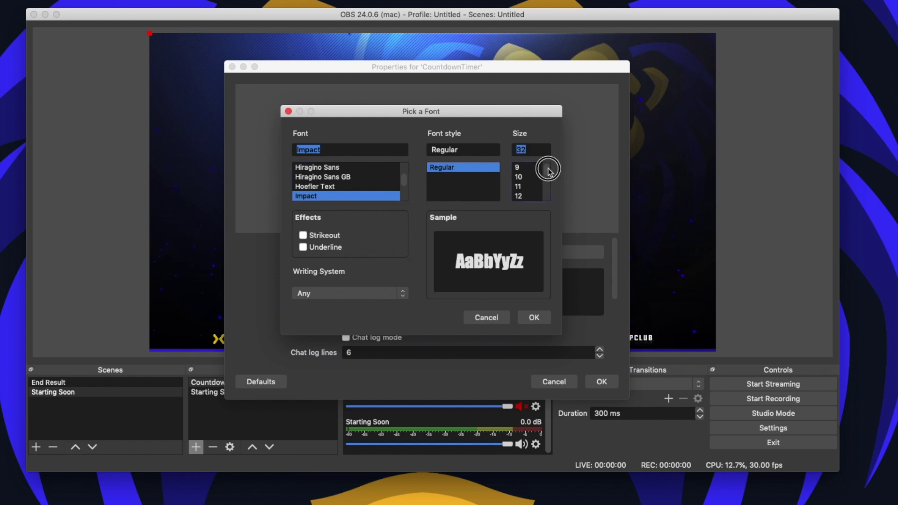
{"action": "left_click_drag", "start_coordinate": [546, 170], "coordinate": [546, 201]}
{"action": "left_click", "coordinate": [530, 197]}
{"action": "left_click", "coordinate": [529, 319]}
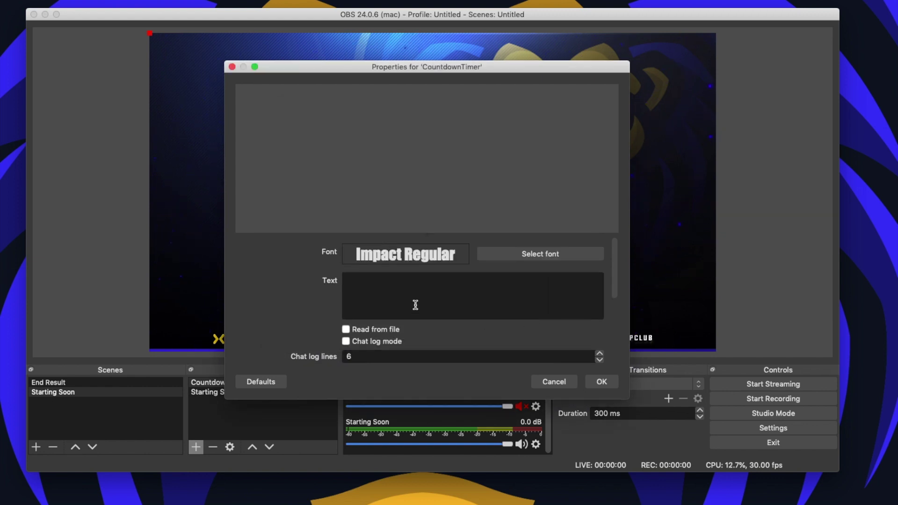
Enter 'Time' as the CountdownTimer display text.
{"action": "left_click", "coordinate": [415, 305]}
{"action": "type", "text": "Time"}
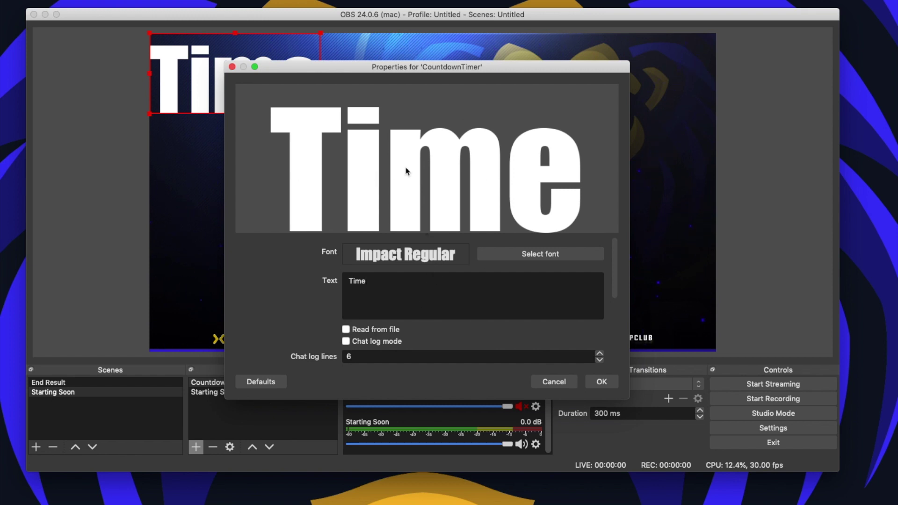
{"action": "left_click_drag", "start_coordinate": [616, 270], "coordinate": [617, 337]}
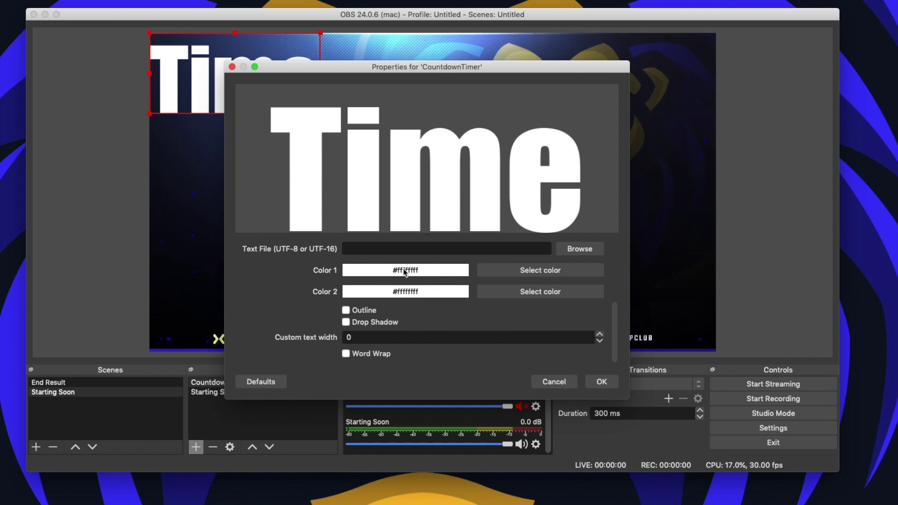
Give the text a gold #ffaa00 first colour and a dark outline, then drag it centre-left.
{"action": "left_click", "coordinate": [537, 270]}
{"action": "left_click", "coordinate": [349, 161]}
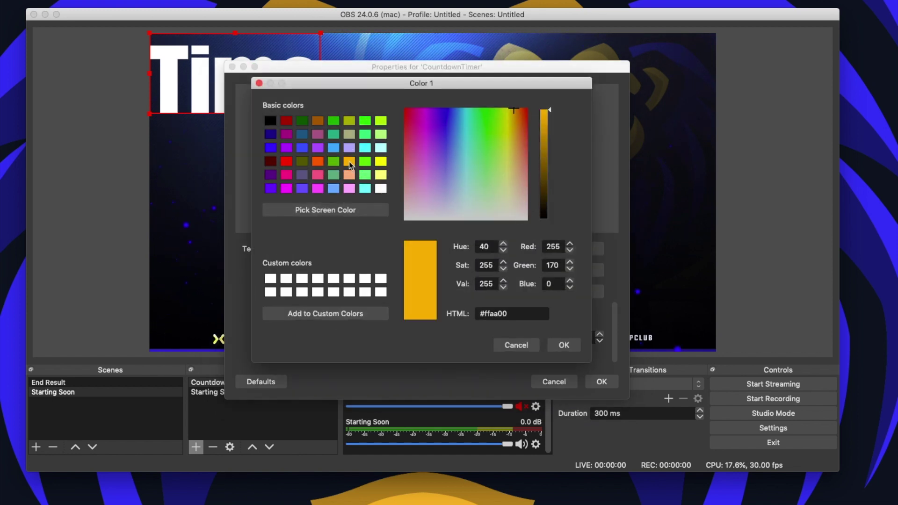
{"action": "left_click", "coordinate": [566, 345]}
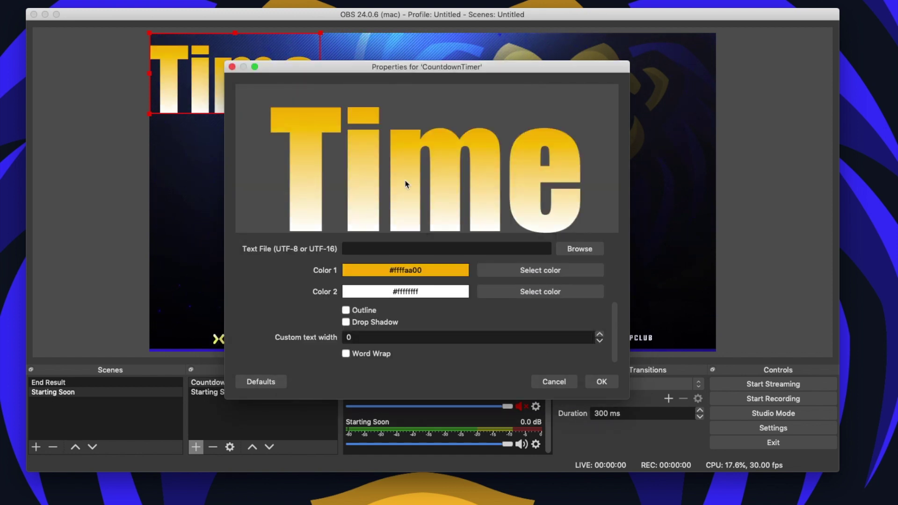
{"action": "left_click", "coordinate": [347, 311]}
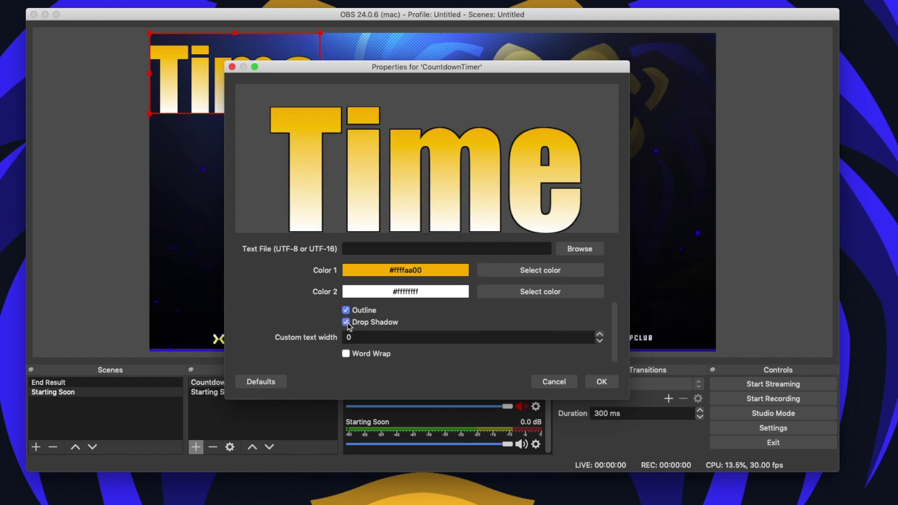
{"action": "left_click", "coordinate": [603, 381]}
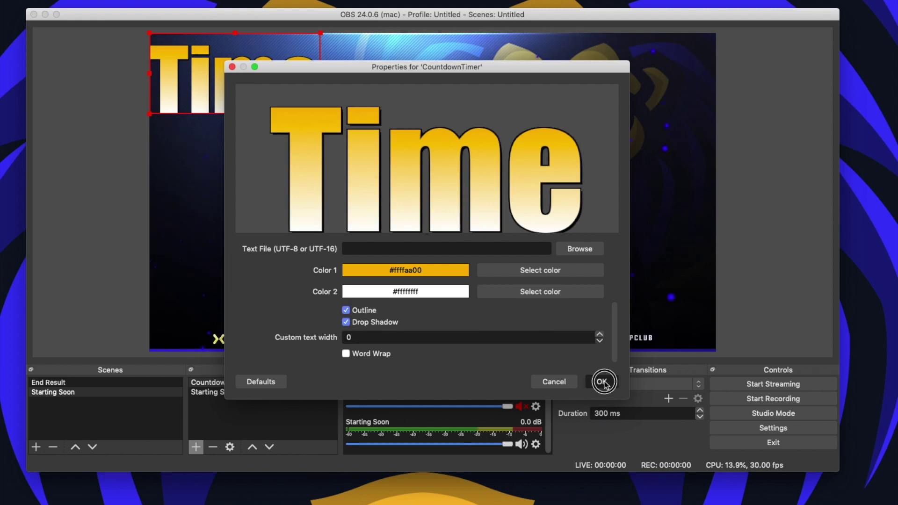
{"action": "left_click_drag", "start_coordinate": [208, 84], "coordinate": [257, 176]}
Shrink the CountdownTimer 'Time' text beside the logo and deselect it.
{"action": "left_click_drag", "start_coordinate": [197, 215], "coordinate": [286, 196]}
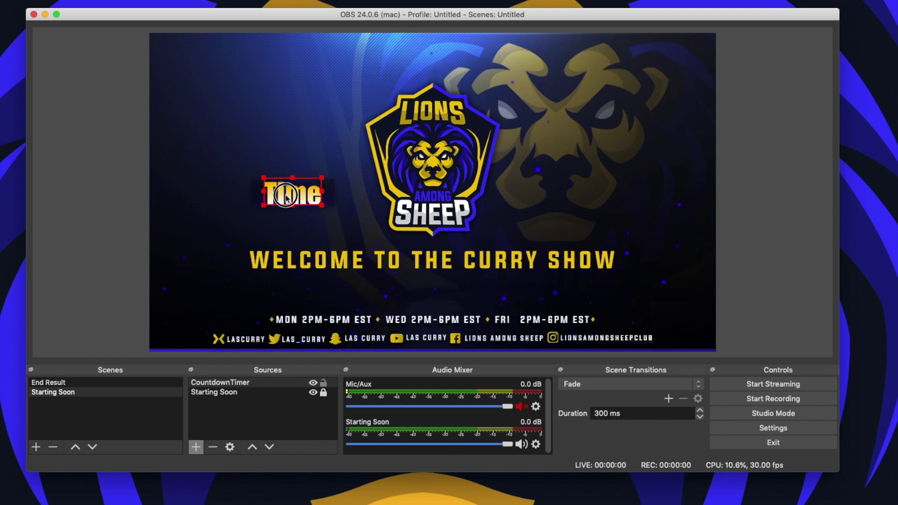
{"action": "left_click", "coordinate": [224, 214]}
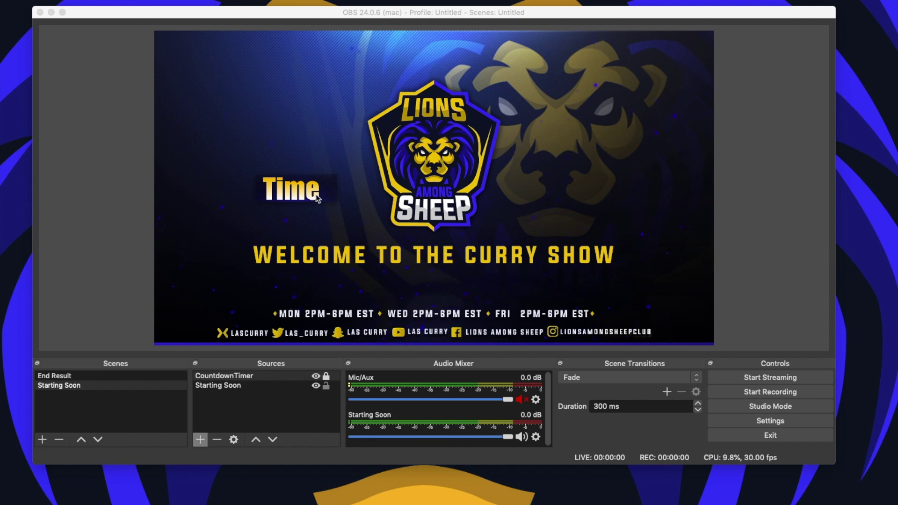
In Chrome, paste the countdown Lua script's download link to download it, then close Chrome.
{"action": "left_click", "coordinate": [297, 500]}
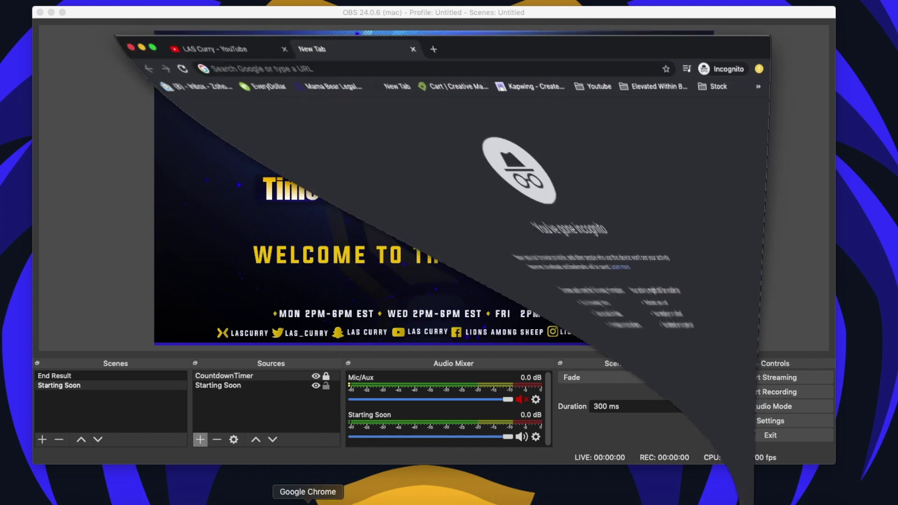
{"action": "left_click", "coordinate": [283, 20]}
{"action": "type", "text": "https://obsproject.com/forum/resources/countdown-lua.619/download"}
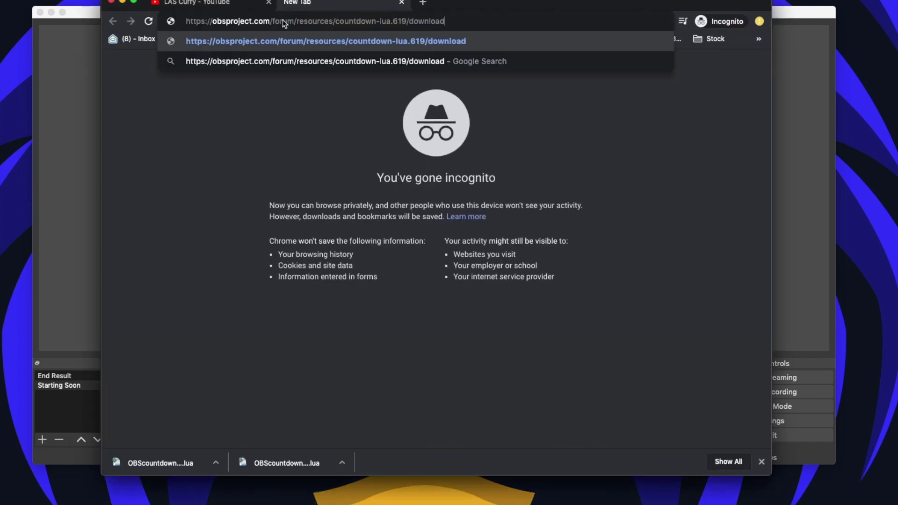
{"action": "key", "text": "Return"}
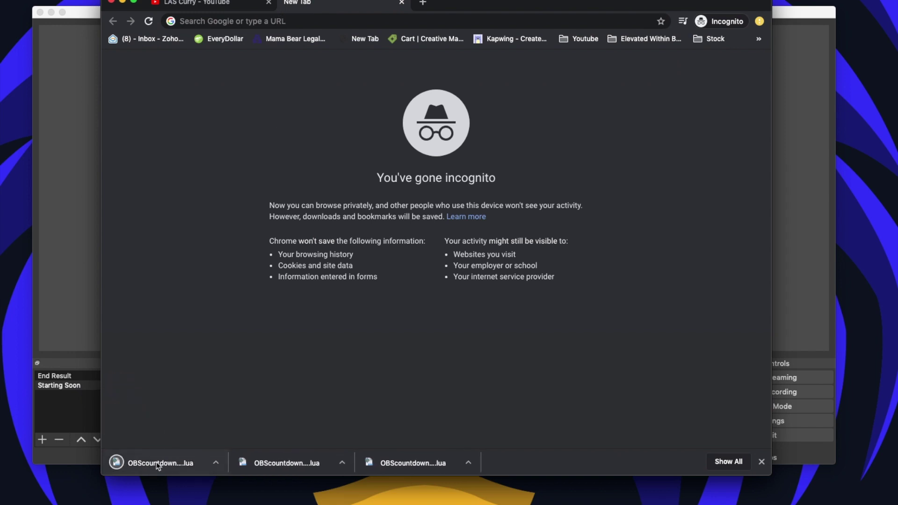
{"action": "left_click", "coordinate": [123, 5]}
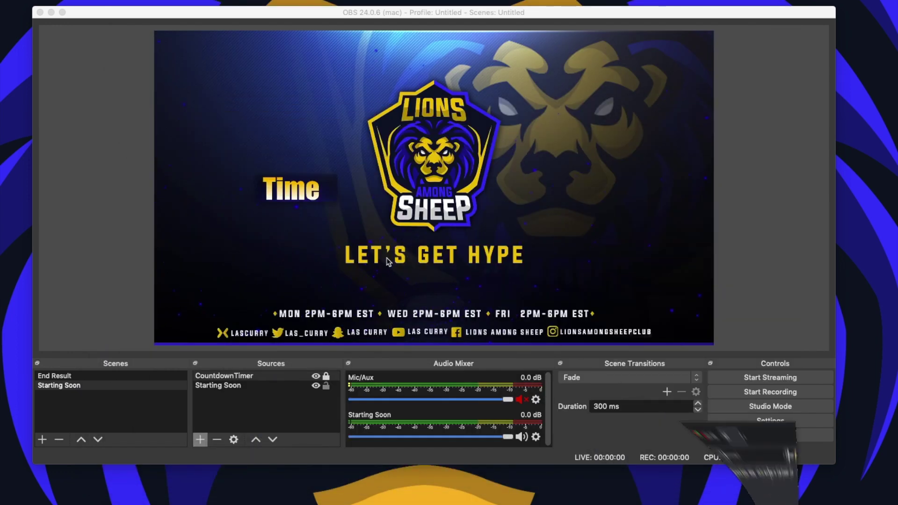
Load OBScountdownadaptivetime.lua from Downloads in Tools > Scripts and select its duration value.
{"action": "left_click", "coordinate": [328, 205]}
{"action": "left_click", "coordinate": [159, 1]}
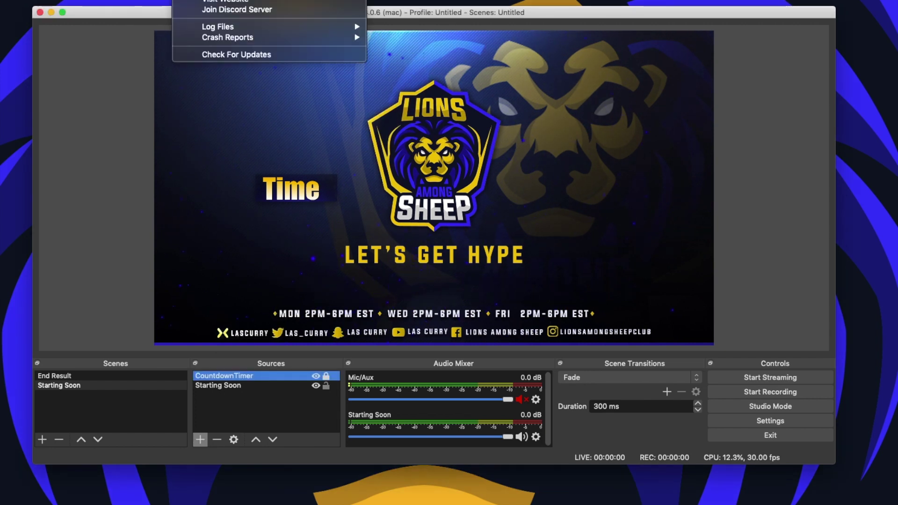
{"action": "left_click", "coordinate": [161, 22]}
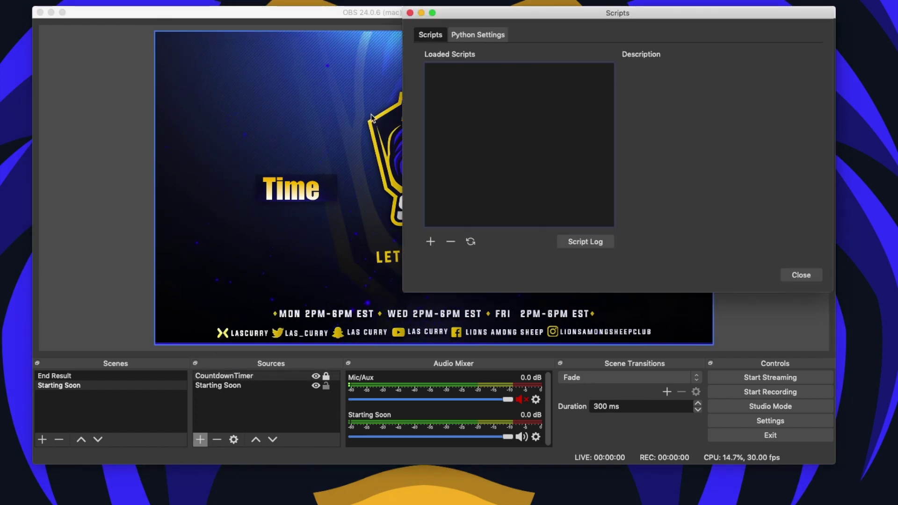
{"action": "left_click", "coordinate": [432, 242]}
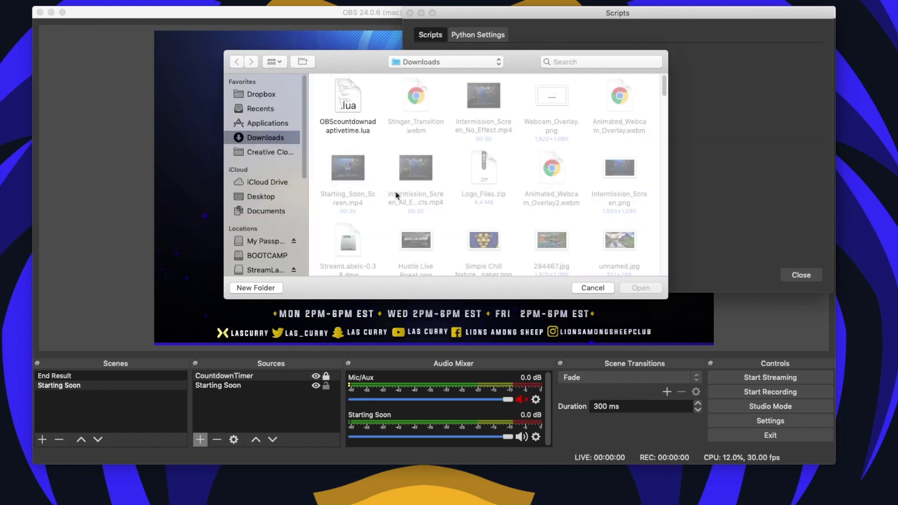
{"action": "left_click", "coordinate": [348, 101]}
{"action": "left_click", "coordinate": [628, 288]}
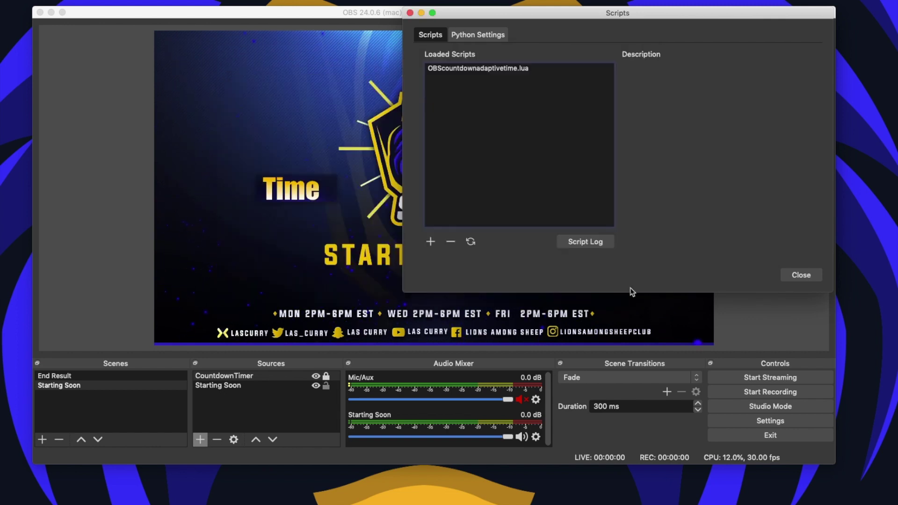
{"action": "left_click", "coordinate": [497, 69]}
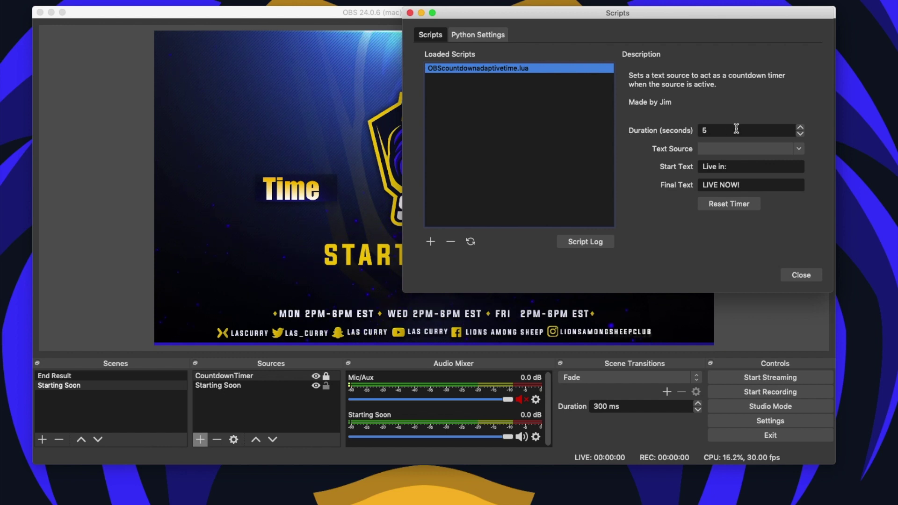
{"action": "left_click_drag", "start_coordinate": [720, 130], "coordinate": [697, 129]}
Set duration to 300 seconds, text source CountdownTimer, clear the 'Live in:' start text, and close.
{"action": "type", "text": "300"}
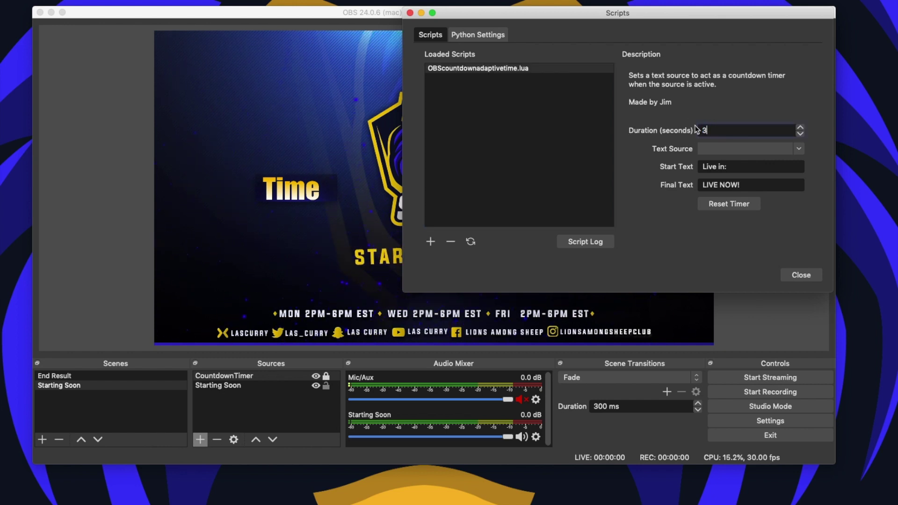
{"action": "left_click", "coordinate": [719, 149]}
{"action": "type", "text": "CountdownTimer"}
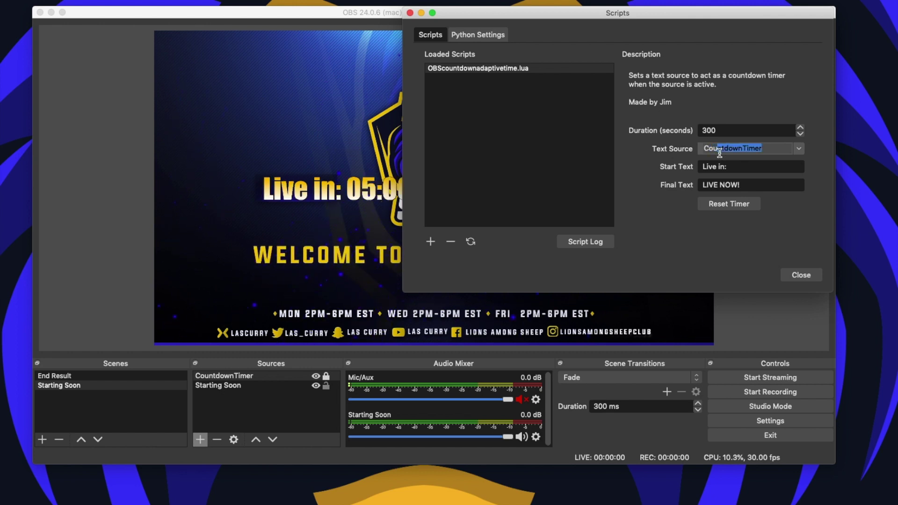
{"action": "key", "text": "Tab"}
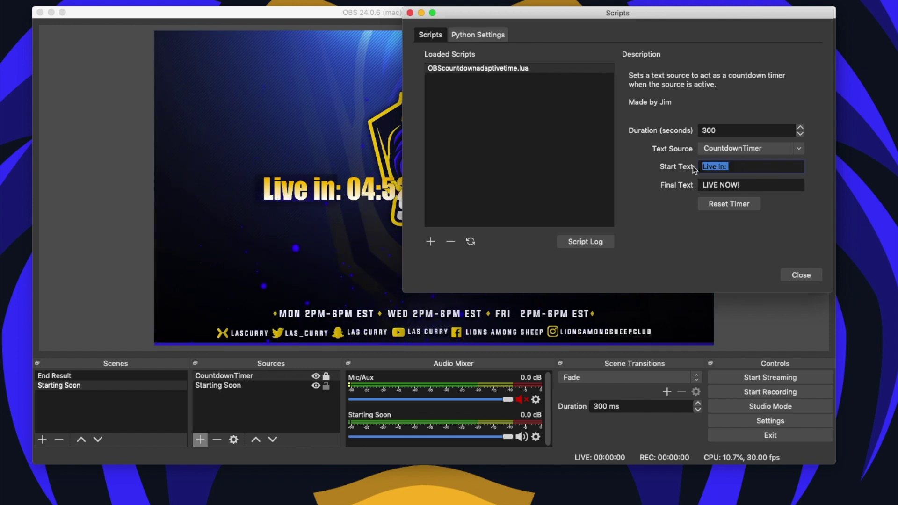
{"action": "key", "text": "BackSpace"}
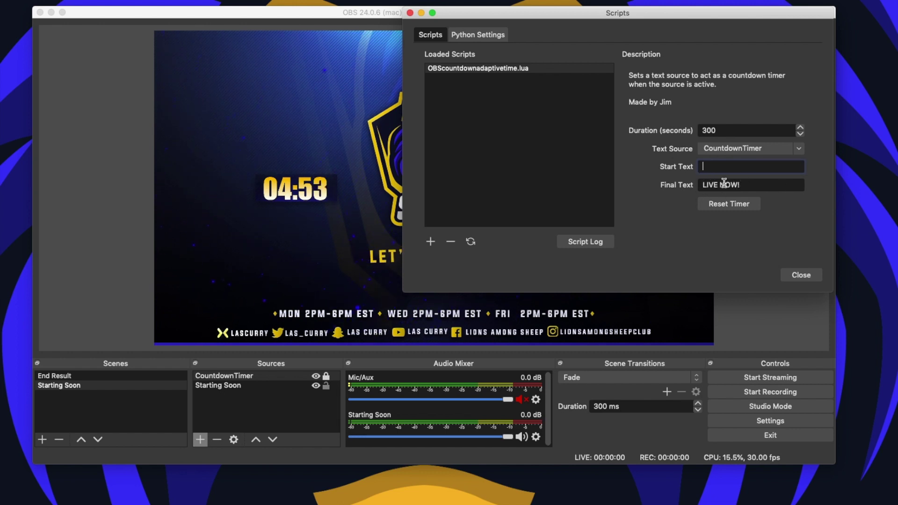
{"action": "left_click", "coordinate": [801, 275]}
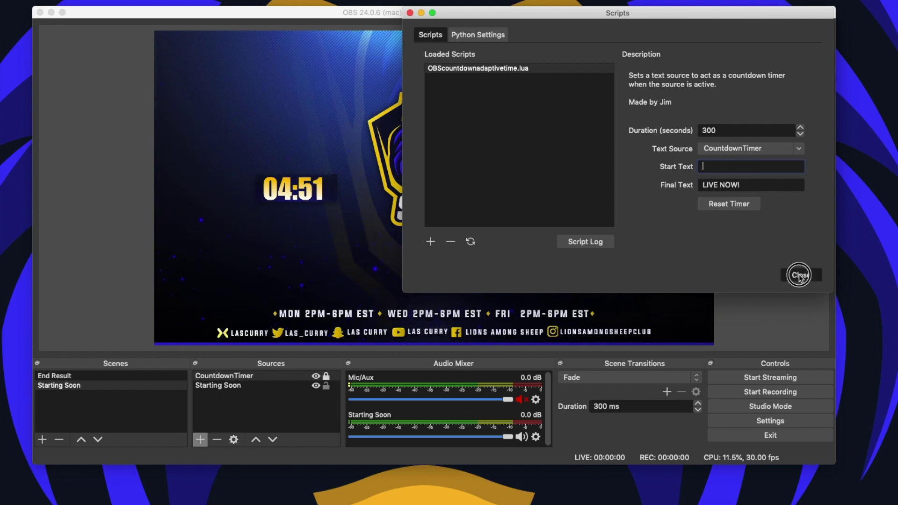